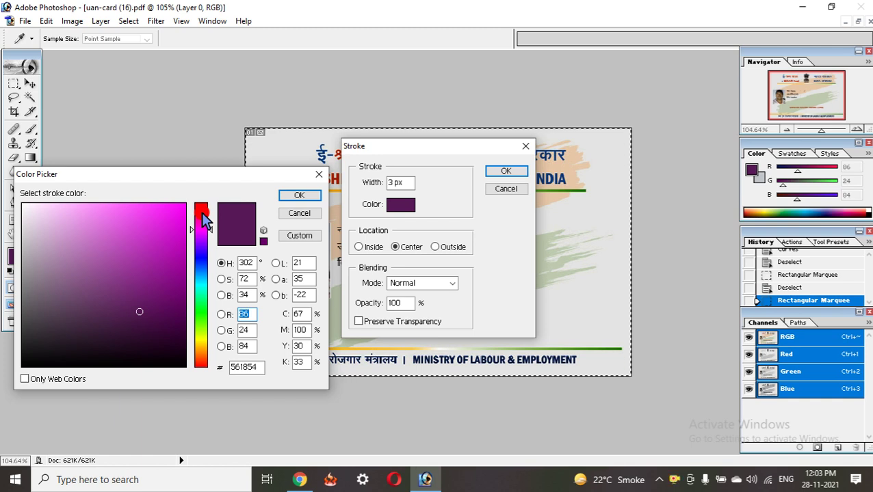
# Step: Apply a red (FF0202) stroke around the card's edge, with the width entered as 5px
pyautogui.moveTo(203, 214); pyautogui.dragTo(180, 206)
pyautogui.click(184, 205)
pyautogui.click(299, 196)
pyautogui.doubleClick(400, 182)
pyautogui.write('5px')
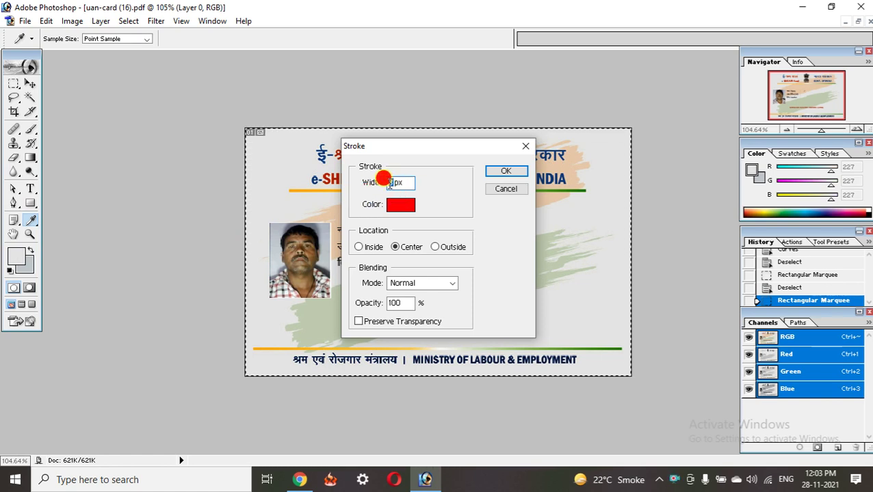
pyautogui.moveTo(384, 179); pyautogui.dragTo(438, 189)
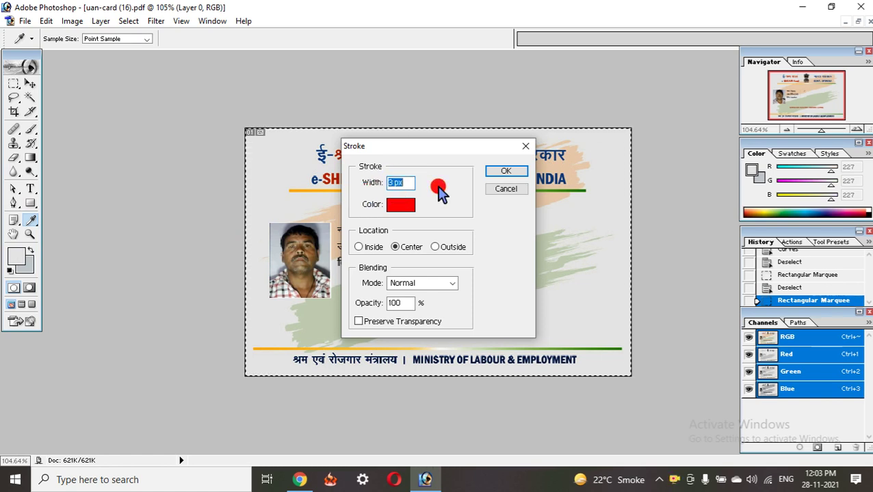
pyautogui.click(502, 175)
# Step: Deselect the card with Ctrl+D, leaving the red border in place
pyautogui.hotkey('ctrl', 'd')
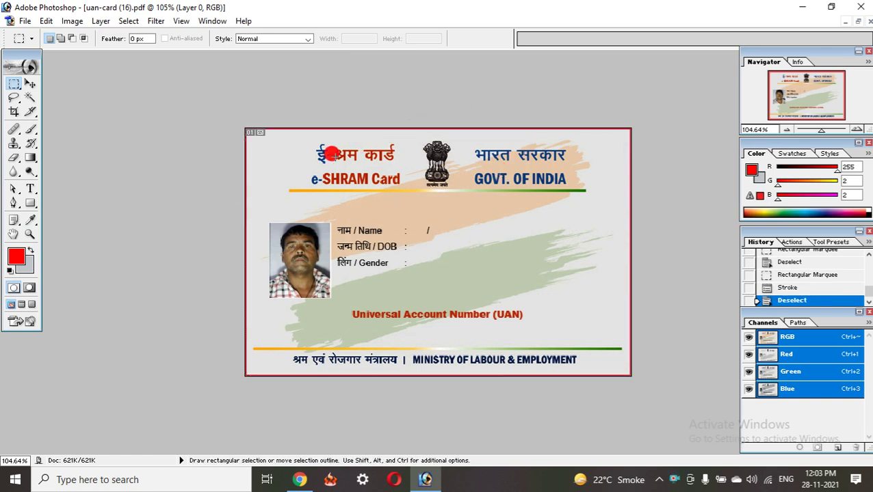
pyautogui.scroll(1, 318, 140)
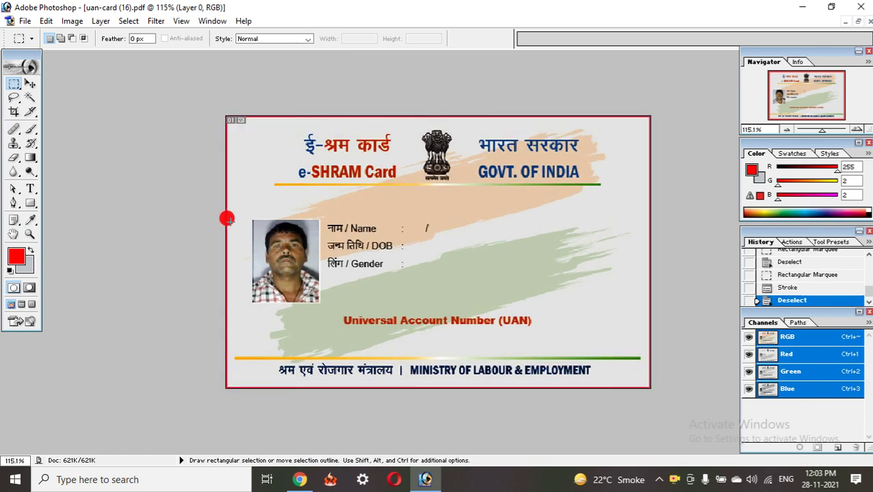
pyautogui.scroll(1, 331, 306)
pyautogui.scroll(-2, 357, 314)
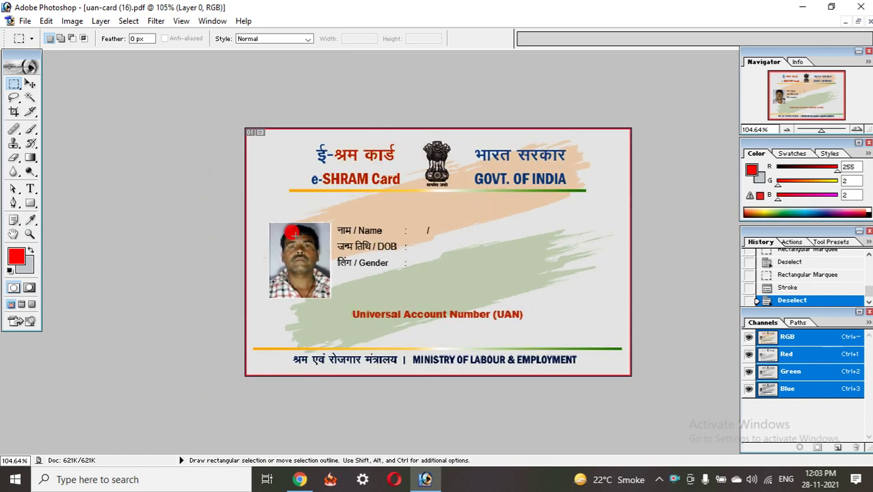
# Step: Restore the uan-card document to a floating window and move it to the left
pyautogui.click(858, 21)
pyautogui.moveTo(291, 86); pyautogui.dragTo(223, 89)
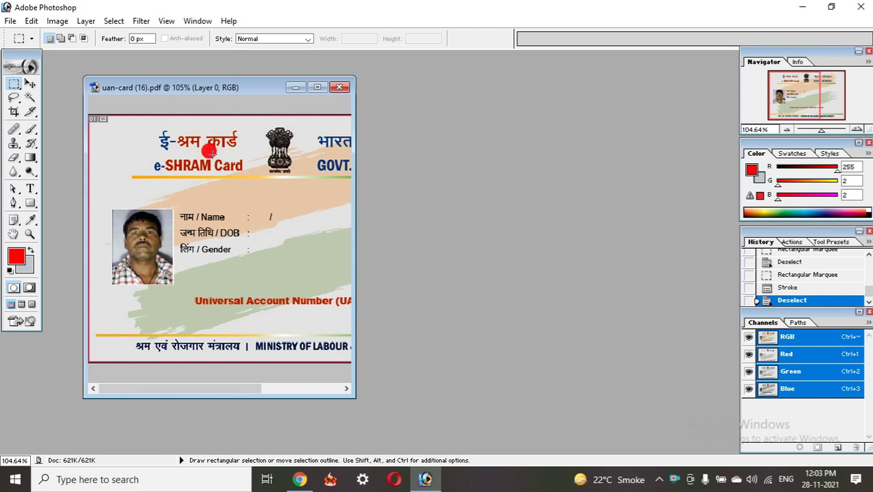
pyautogui.moveTo(244, 88); pyautogui.dragTo(223, 82)
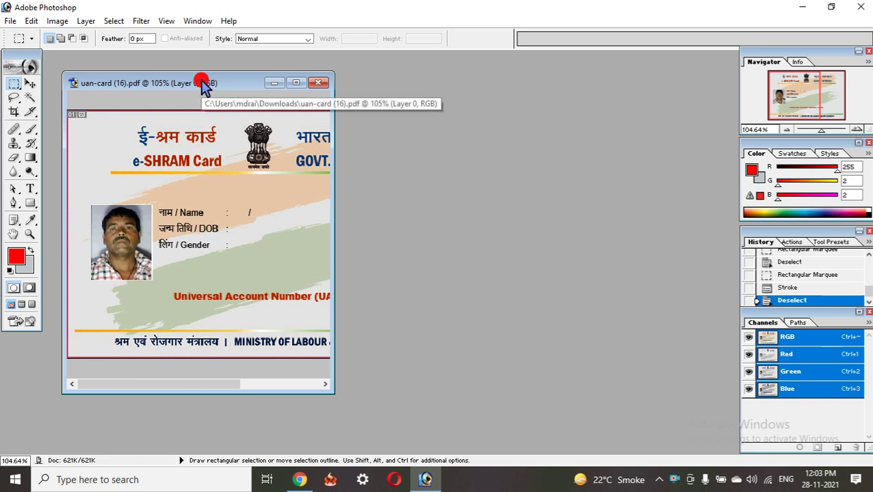
# Step: Resample the card to 990 × 660 pixels at 300 pixels/inch, proportions unconstrained
pyautogui.rightClick(192, 84)
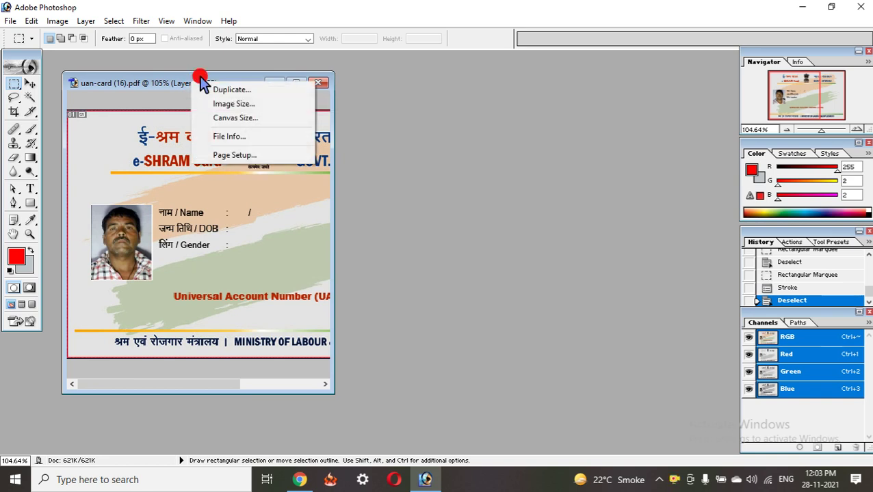
pyautogui.click(231, 104)
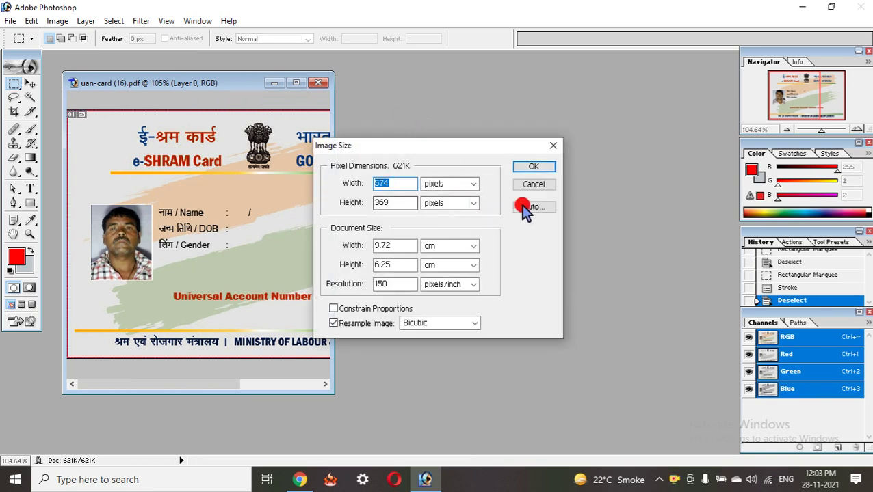
pyautogui.click(533, 185)
pyautogui.moveTo(124, 83); pyautogui.dragTo(178, 98)
pyautogui.click(57, 21)
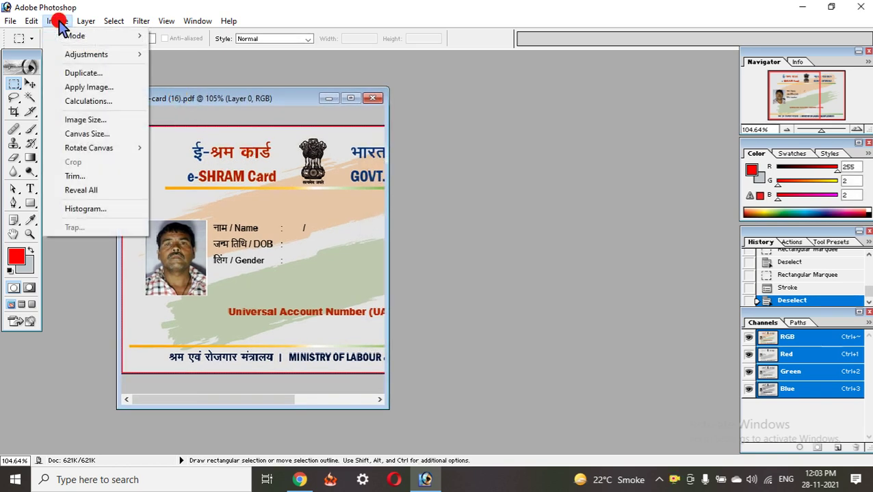
pyautogui.click(81, 121)
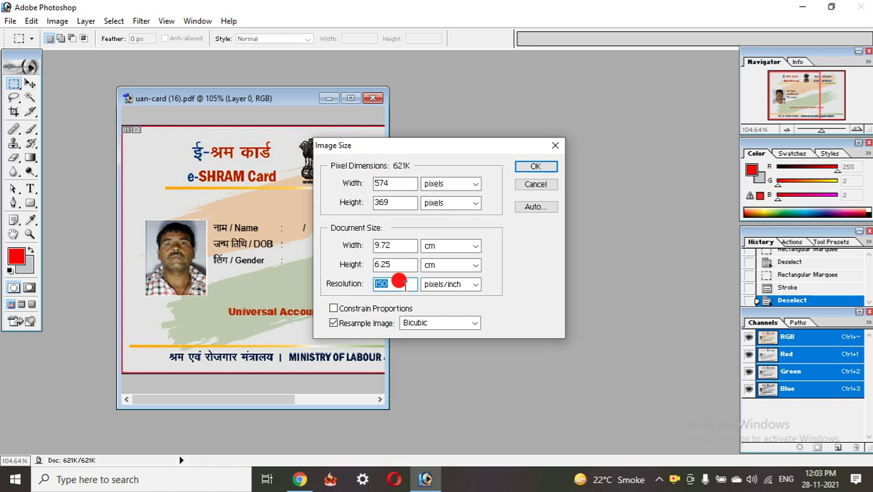
pyautogui.write('300')
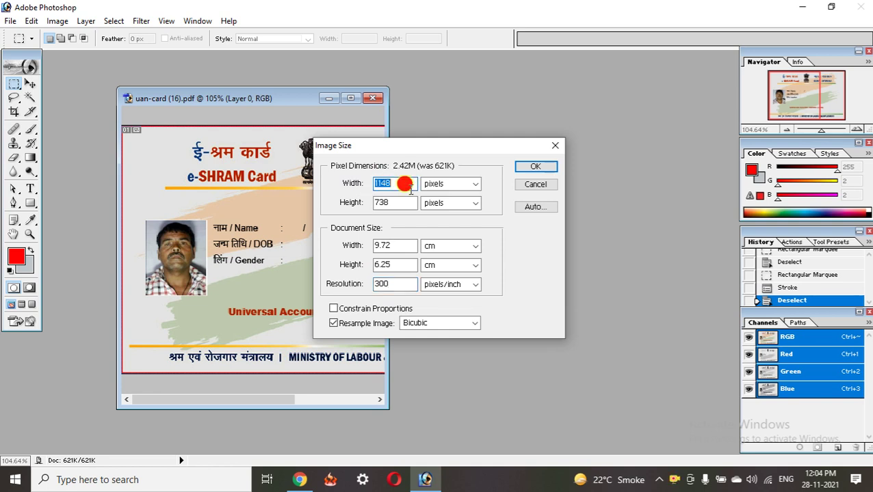
pyautogui.write('99')
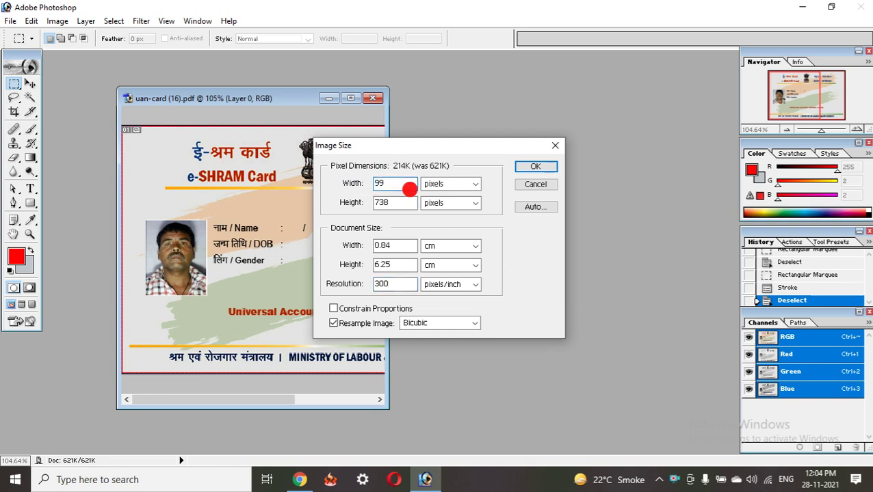
pyautogui.write('0')
pyautogui.write('66')
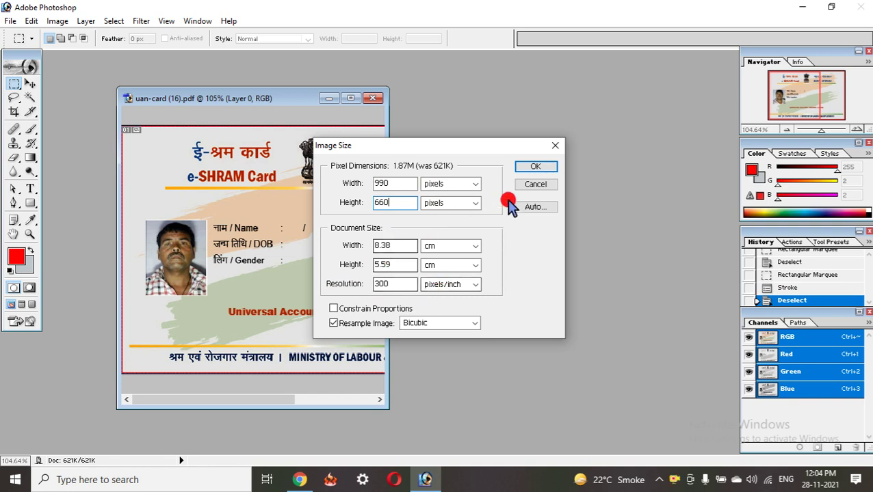
pyautogui.click(536, 166)
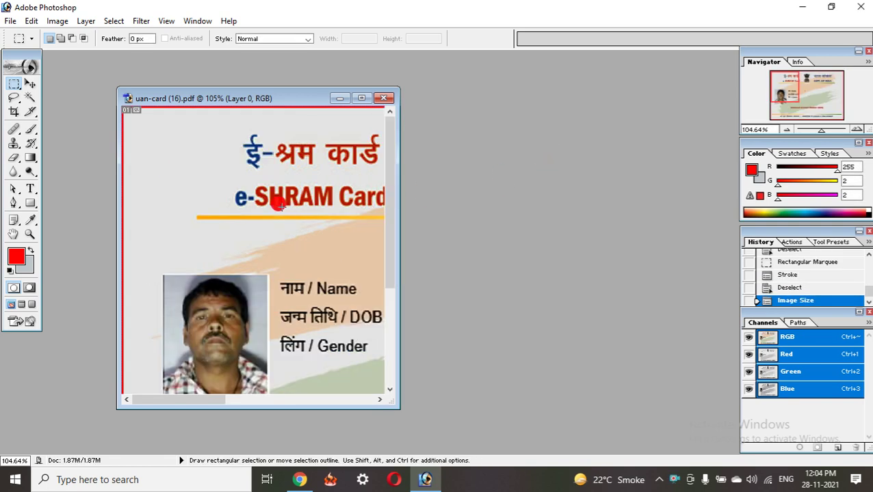
# Step: Zoom out to about 33% so the whole bordered card shows, and shift its window left
pyautogui.click(806, 130)
pyautogui.moveTo(807, 131); pyautogui.dragTo(803, 132)
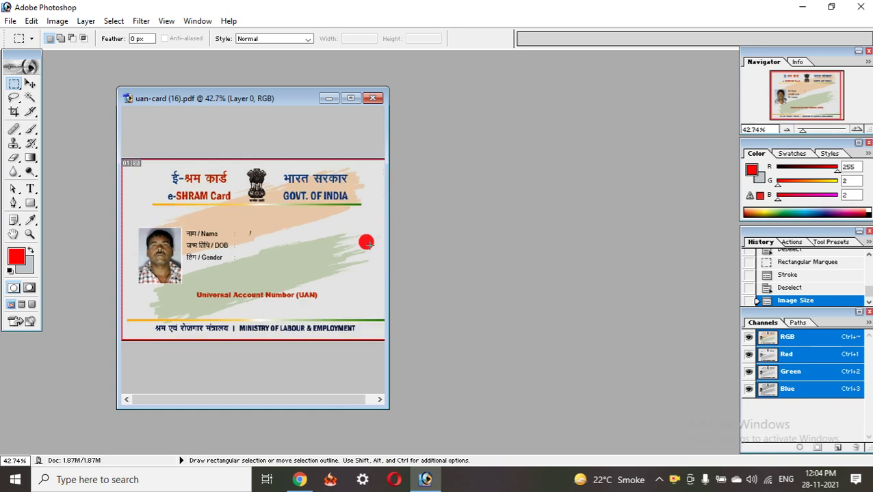
pyautogui.click(797, 130)
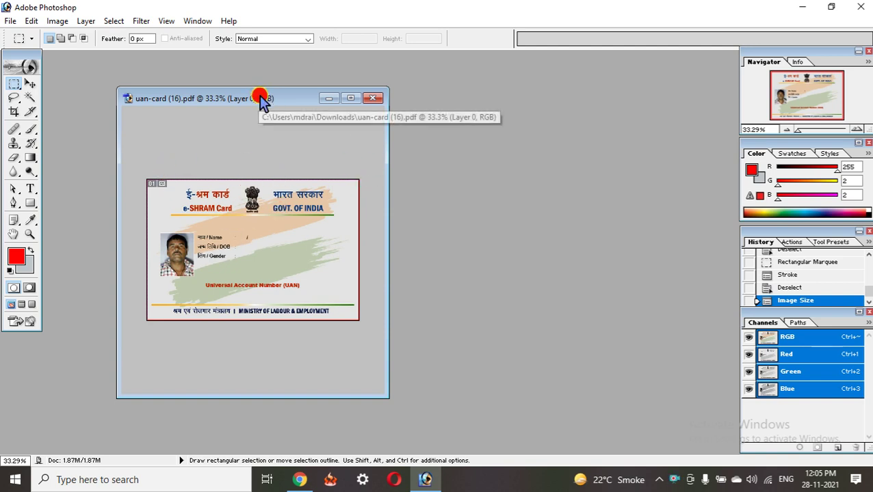
pyautogui.moveTo(261, 98); pyautogui.dragTo(225, 91)
# Step: Create a new A4 document with Ctrl+N, move it aside, then close it again
pyautogui.hotkey('ctrl', 'n')
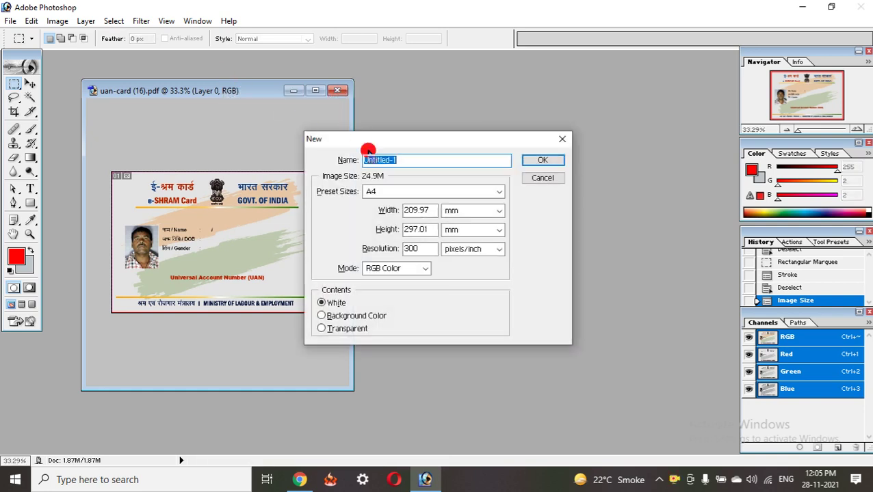
pyautogui.click(383, 191)
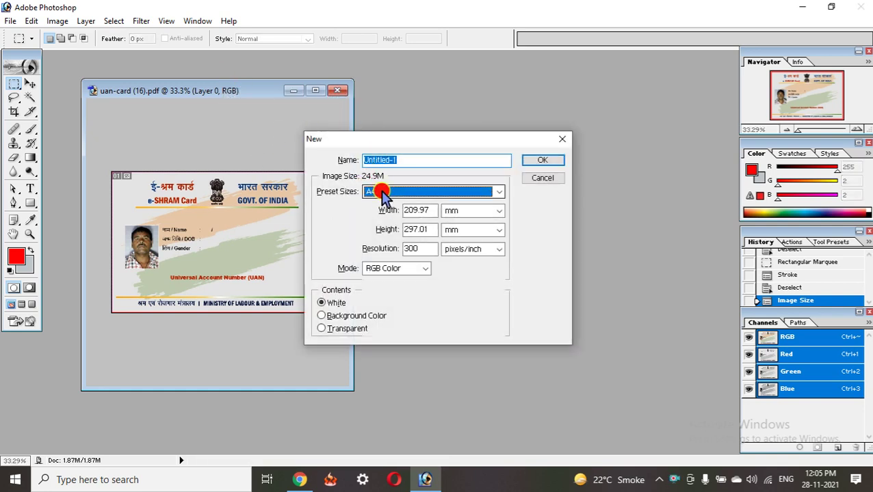
pyautogui.click(385, 252)
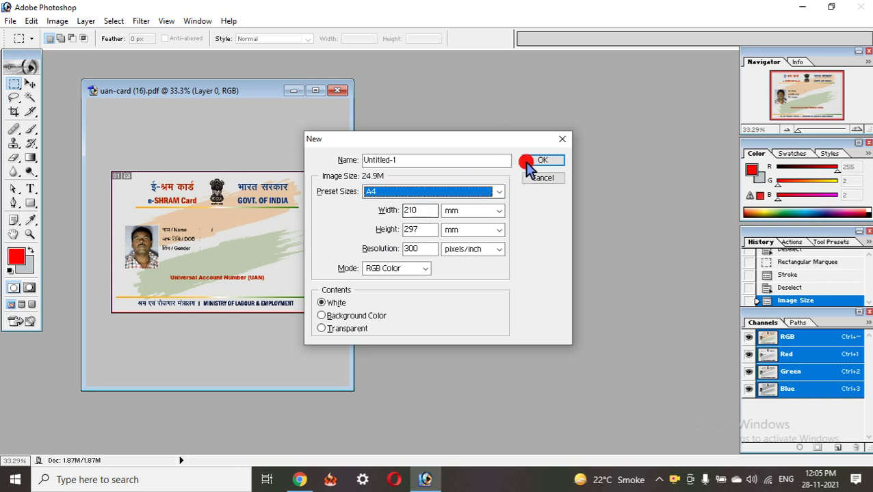
pyautogui.click(532, 162)
pyautogui.moveTo(160, 70); pyautogui.dragTo(512, 93)
pyautogui.click(599, 91)
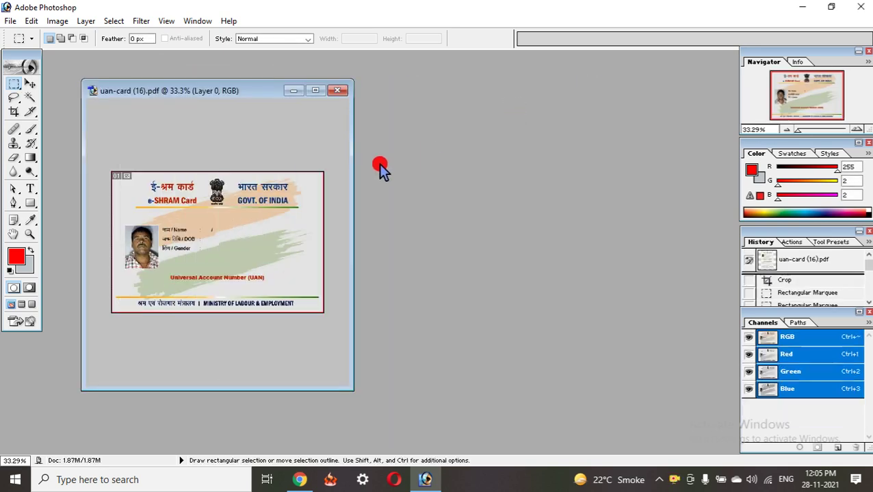
# Step: Create a fresh blank A4 document, place it beside the card, and activate the card window
pyautogui.click(12, 21)
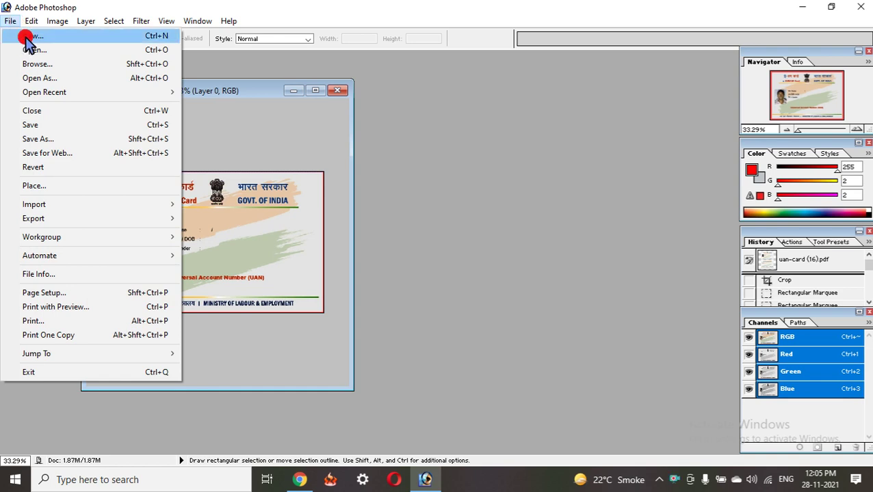
pyautogui.click(69, 41)
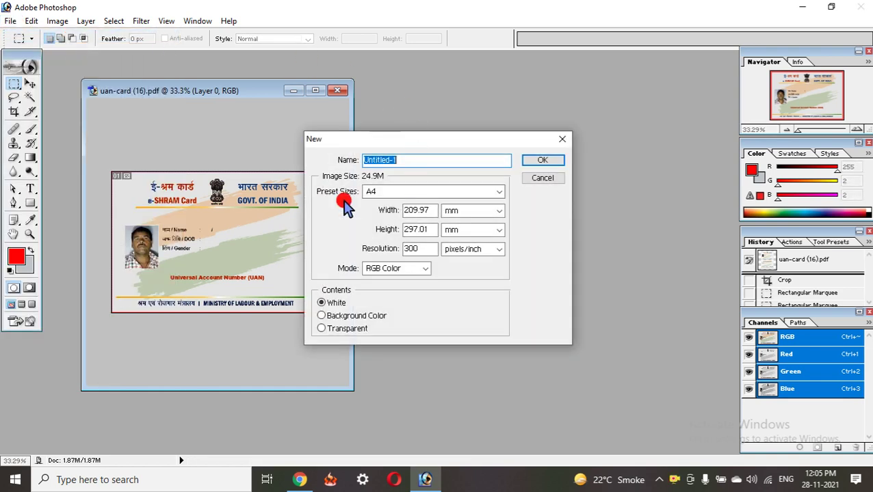
pyautogui.click(373, 194)
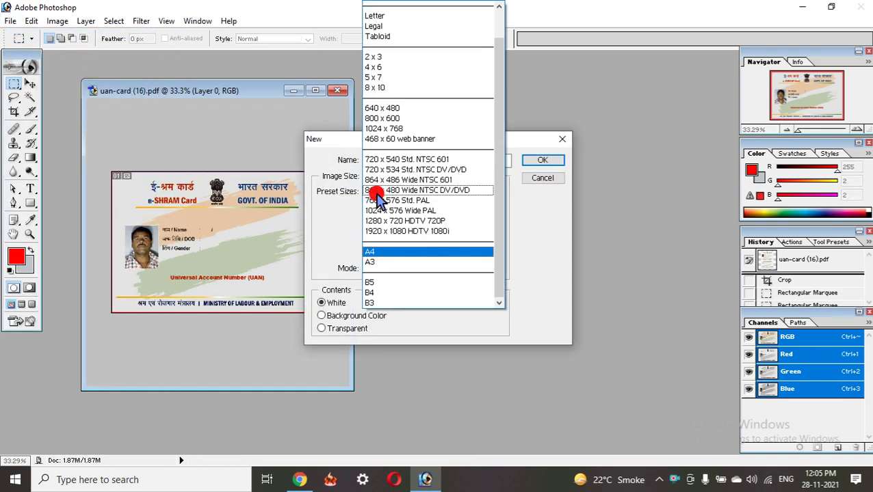
pyautogui.click(438, 249)
pyautogui.click(540, 161)
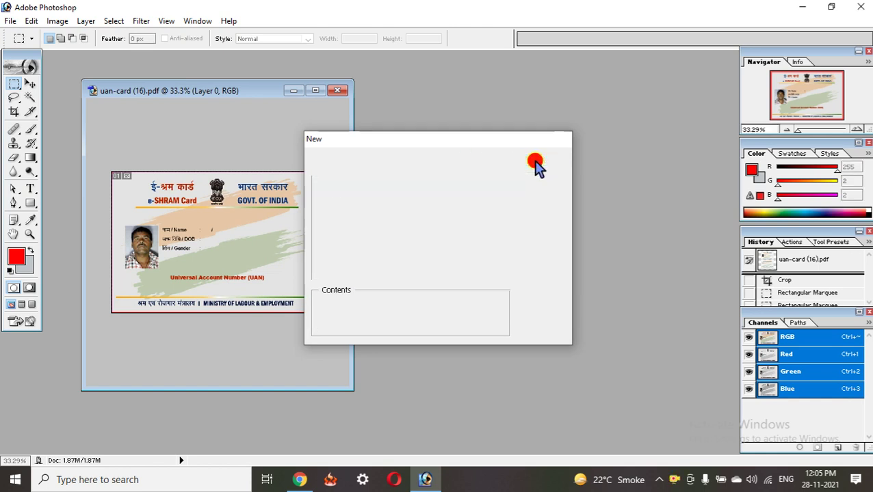
pyautogui.moveTo(161, 82); pyautogui.dragTo(532, 96)
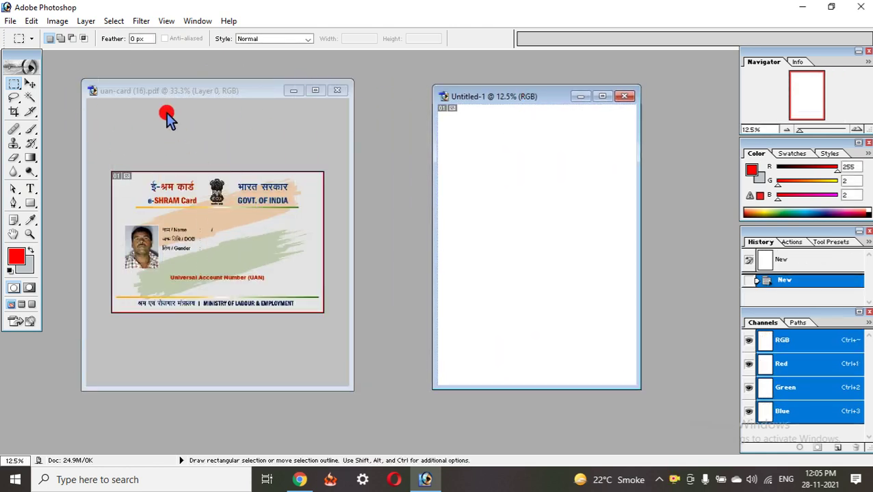
pyautogui.click(165, 90)
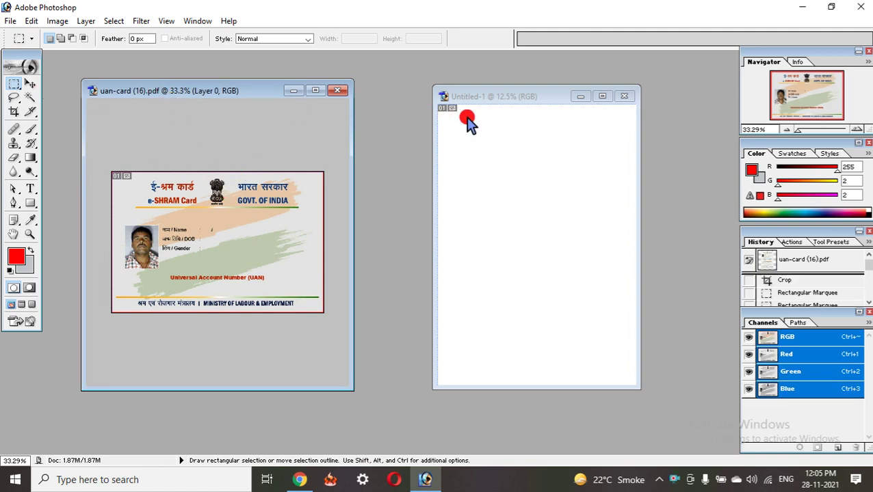
# Step: Drag the card layer onto the A4 page's top-left corner, then maximize the card window
pyautogui.click(30, 83)
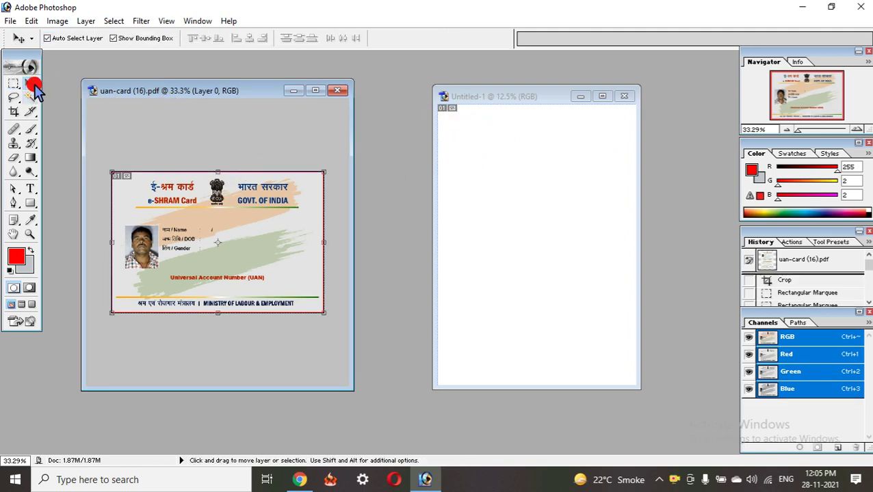
pyautogui.moveTo(167, 213); pyautogui.dragTo(435, 206)
pyautogui.moveTo(490, 176); pyautogui.dragTo(480, 134)
pyautogui.click(225, 146)
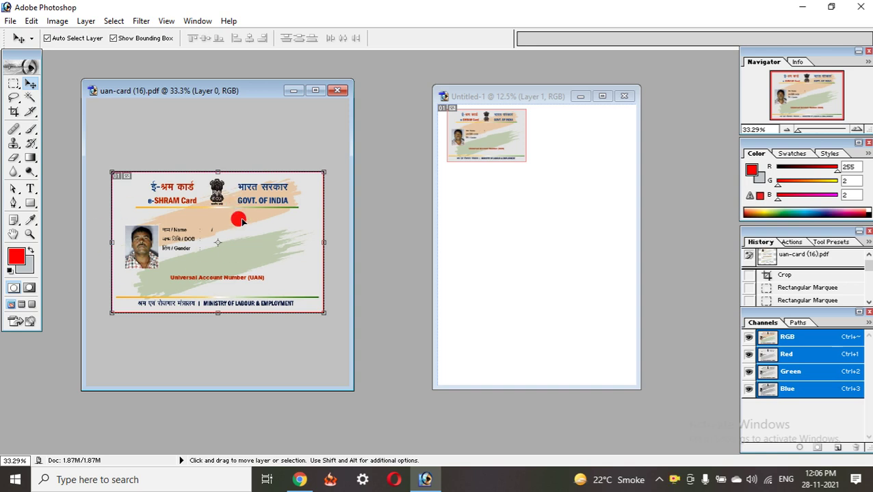
pyautogui.click(315, 91)
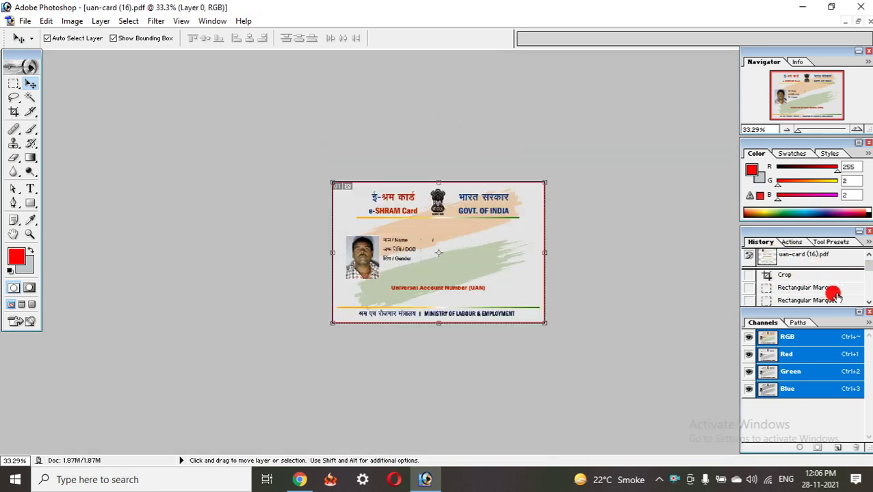
# Step: Revert the card file to its original two-sided snapshot and zoom in on the lower card
pyautogui.click(867, 271)
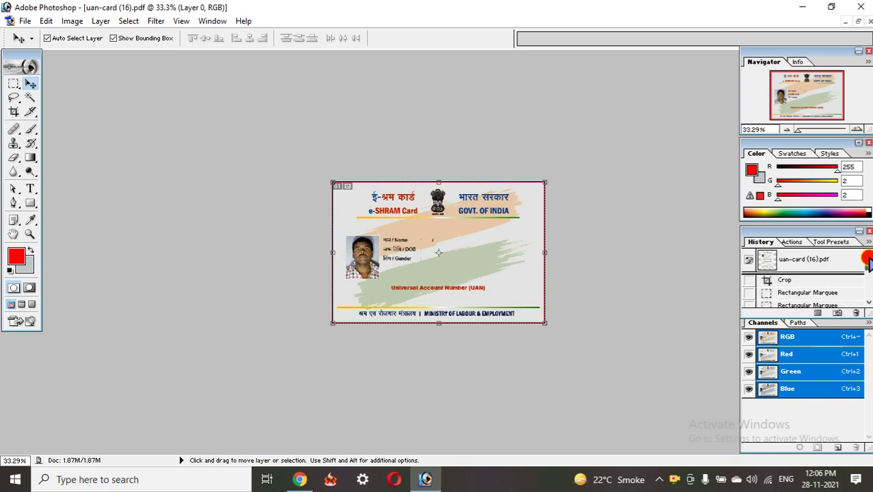
pyautogui.click(796, 263)
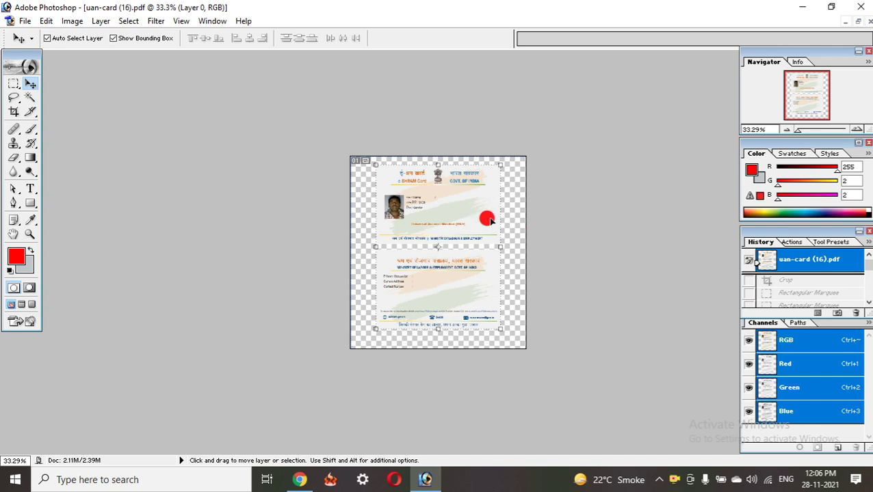
pyautogui.scroll(5, 490, 221)
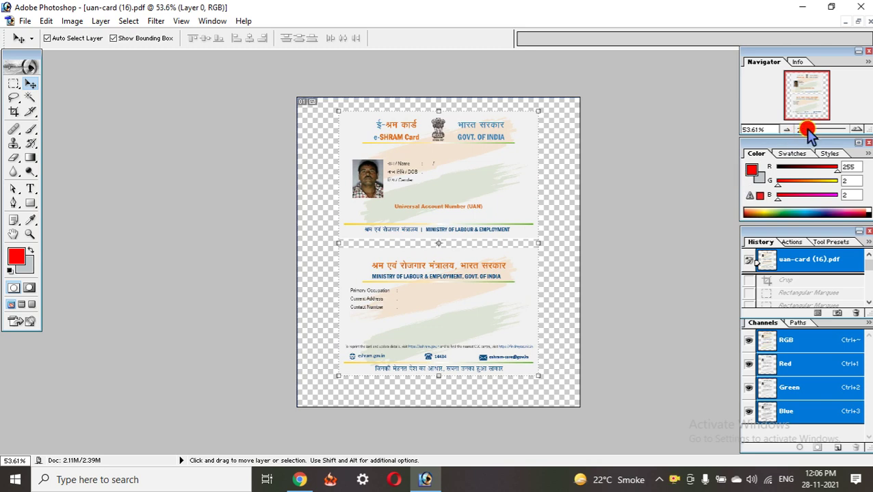
pyautogui.moveTo(808, 132); pyautogui.dragTo(812, 131)
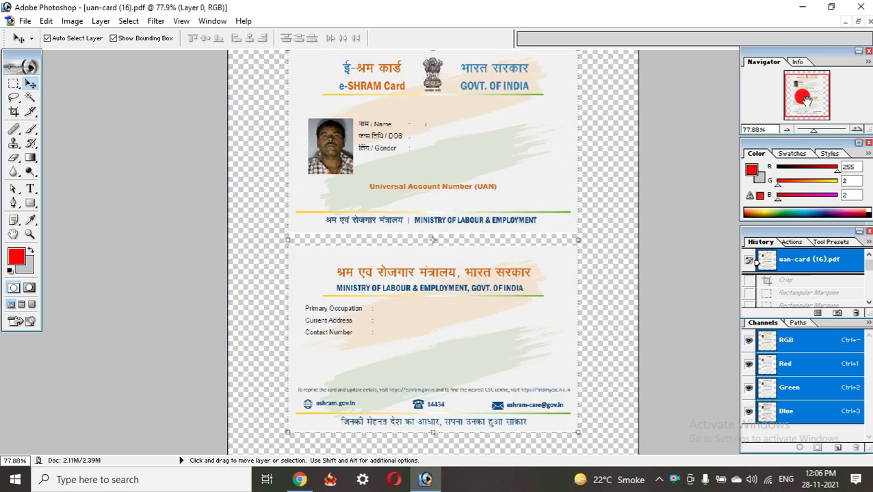
pyautogui.moveTo(805, 92); pyautogui.dragTo(807, 96)
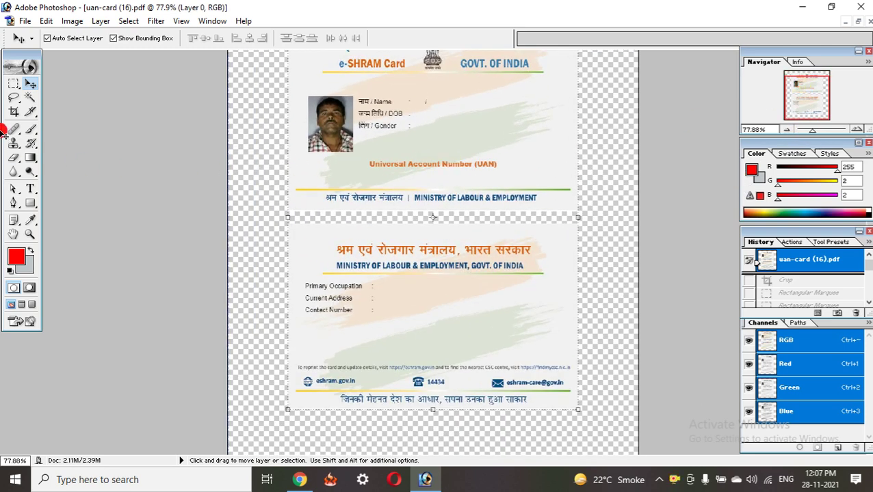
# Step: Crop the page to just the back side with the ministry details, then fit it on screen
pyautogui.click(13, 111)
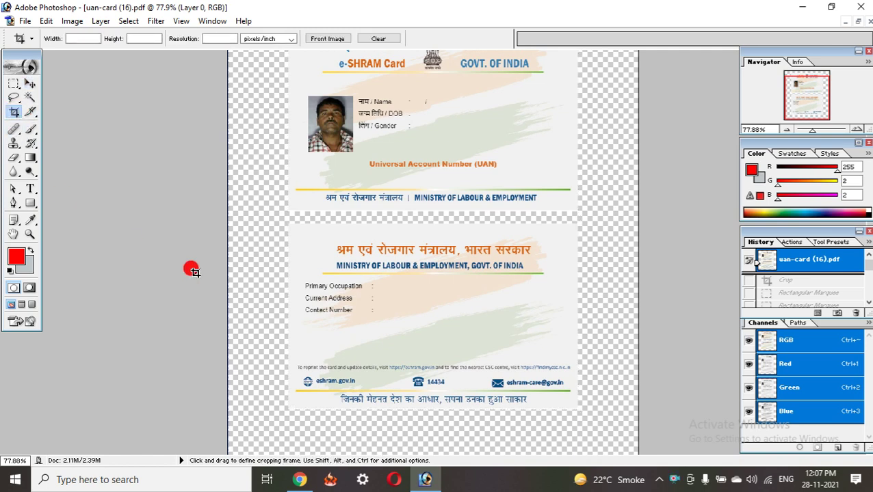
pyautogui.moveTo(294, 223); pyautogui.dragTo(550, 402)
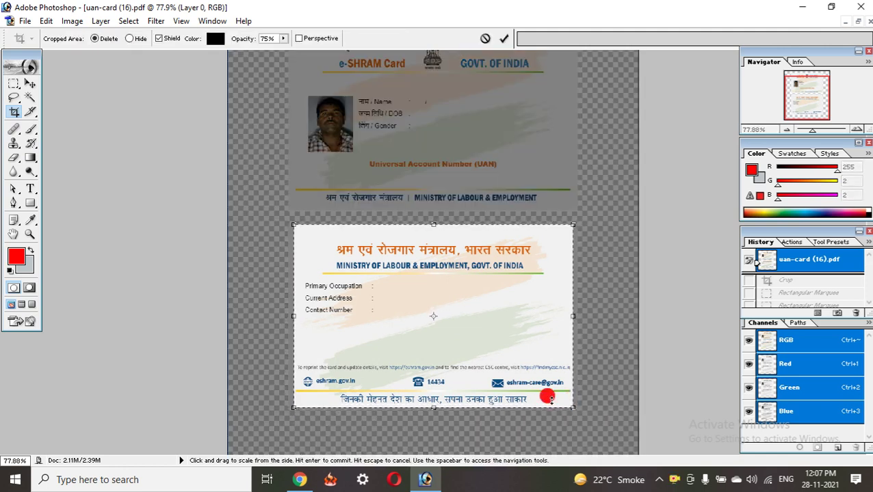
pyautogui.click(504, 39)
pyautogui.hotkey('ctrl', '0')
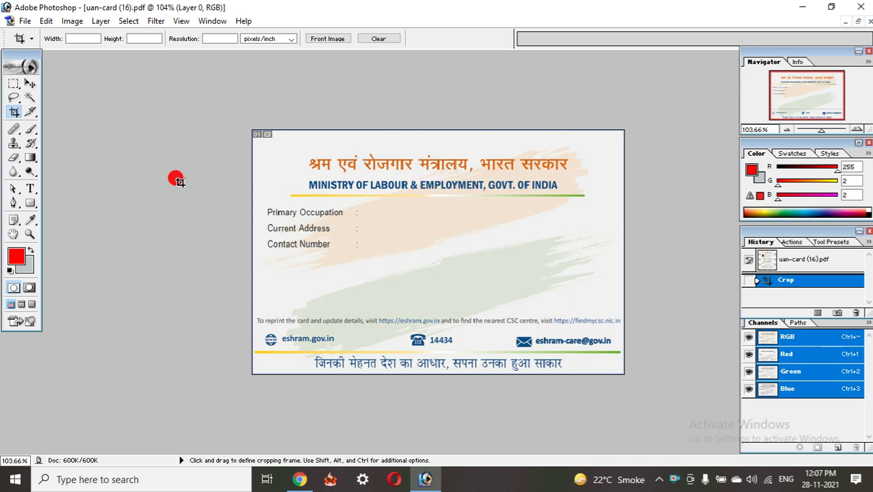
pyautogui.click(13, 85)
pyautogui.moveTo(170, 98); pyautogui.dragTo(545, 356)
pyautogui.click(197, 241)
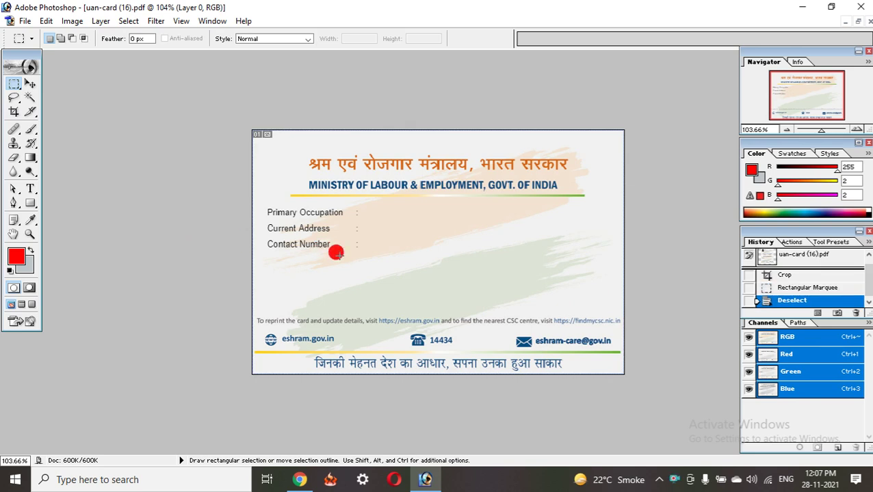
pyautogui.moveTo(302, 250); pyautogui.dragTo(373, 303)
pyautogui.moveTo(402, 250); pyautogui.dragTo(453, 301)
pyautogui.click(169, 233)
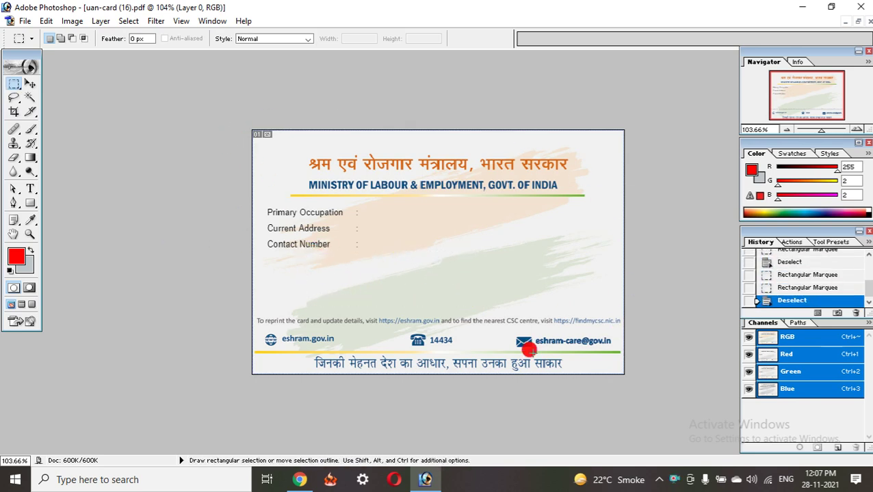